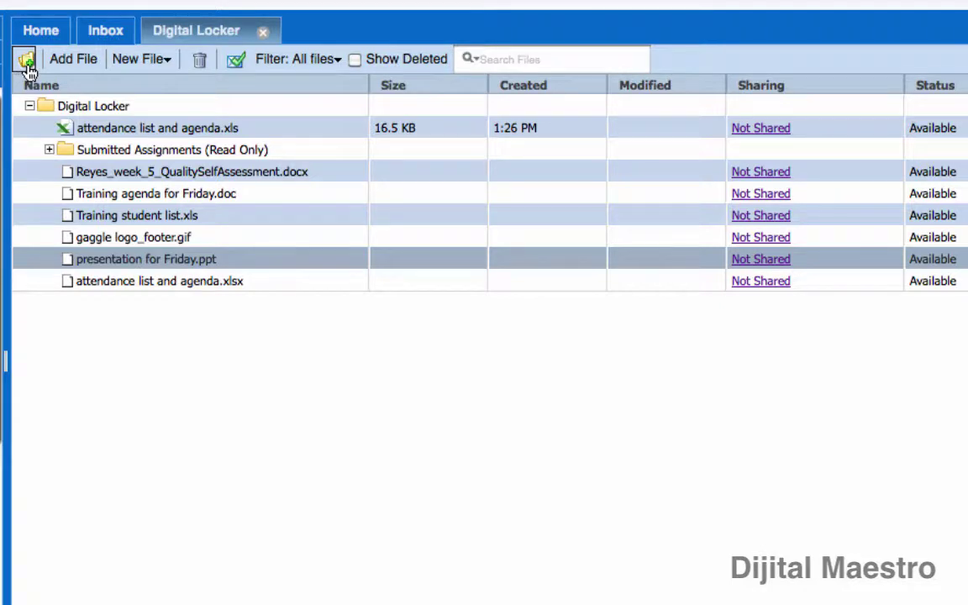
Add a new root-level folder, replacing the default 'New Folder' name with 'Training Documents'.
click(28, 64)
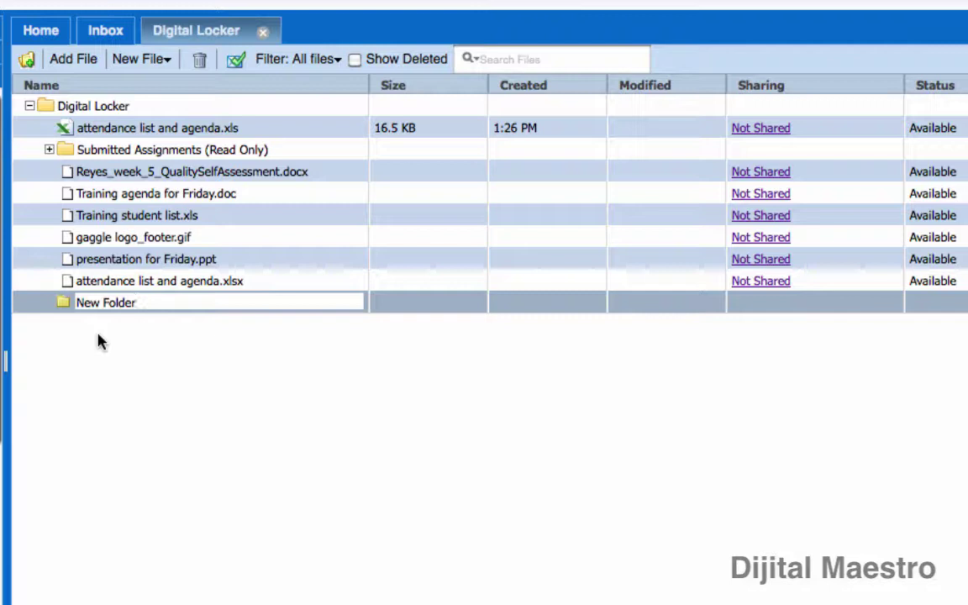
key(BackSpace)
key(BackSpace)
key(BackSpace)
key(BackSpace)
key(BackSpace)
key(BackSpace)
key(BackSpace)
key(BackSpace)
key(BackSpace)
key(BackSpace)
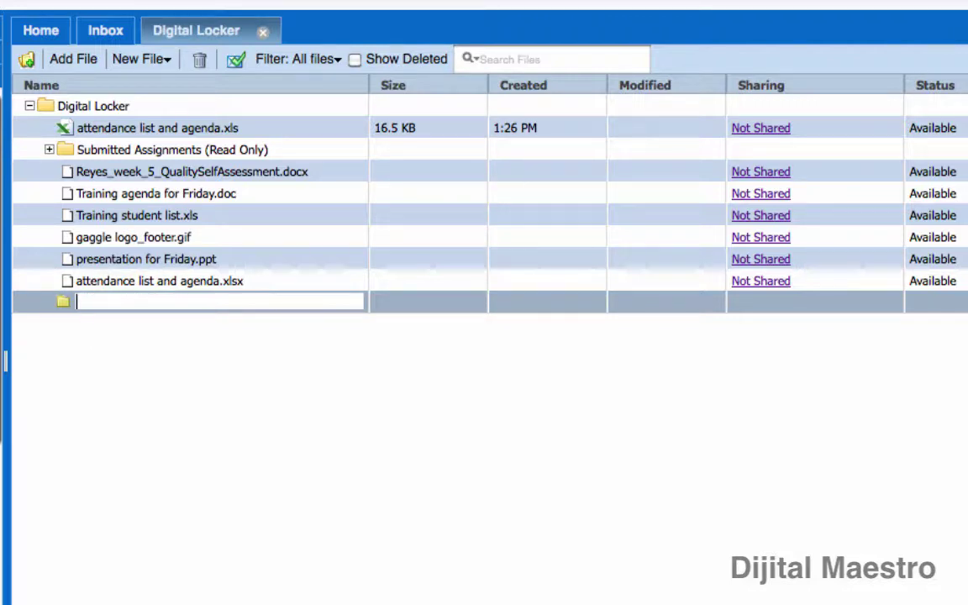
text(T)
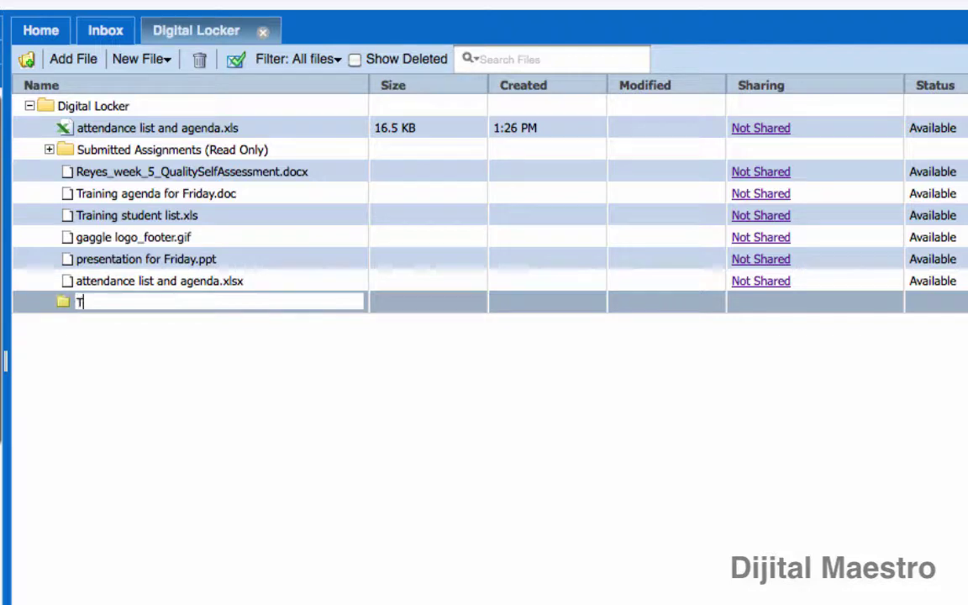
text(raining )
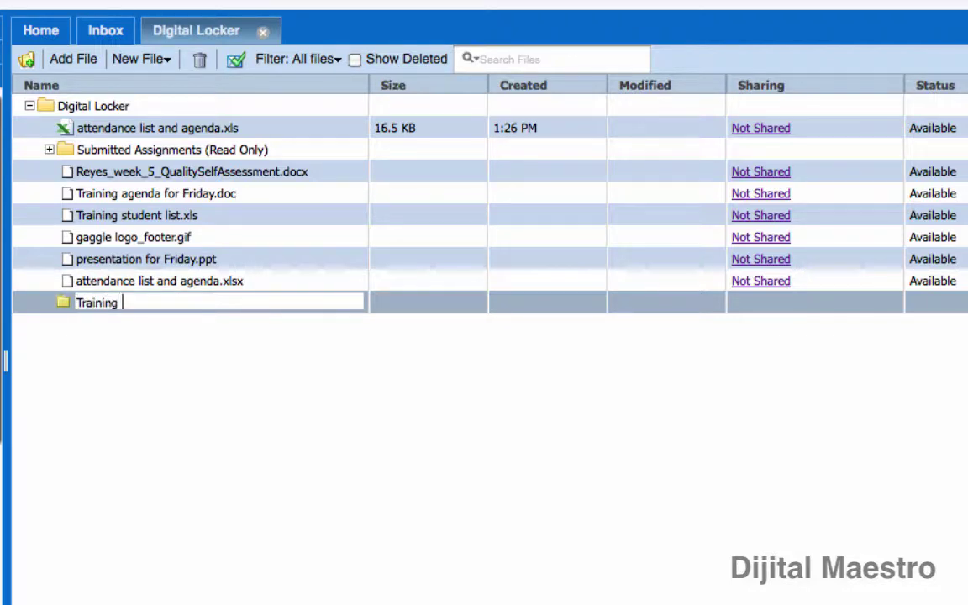
text(Documents)
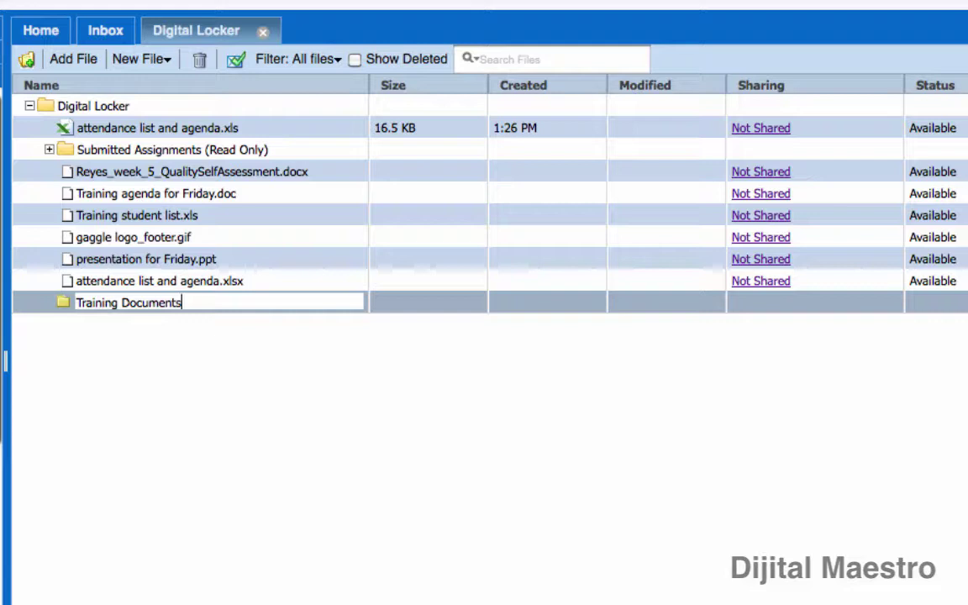
key(Return)
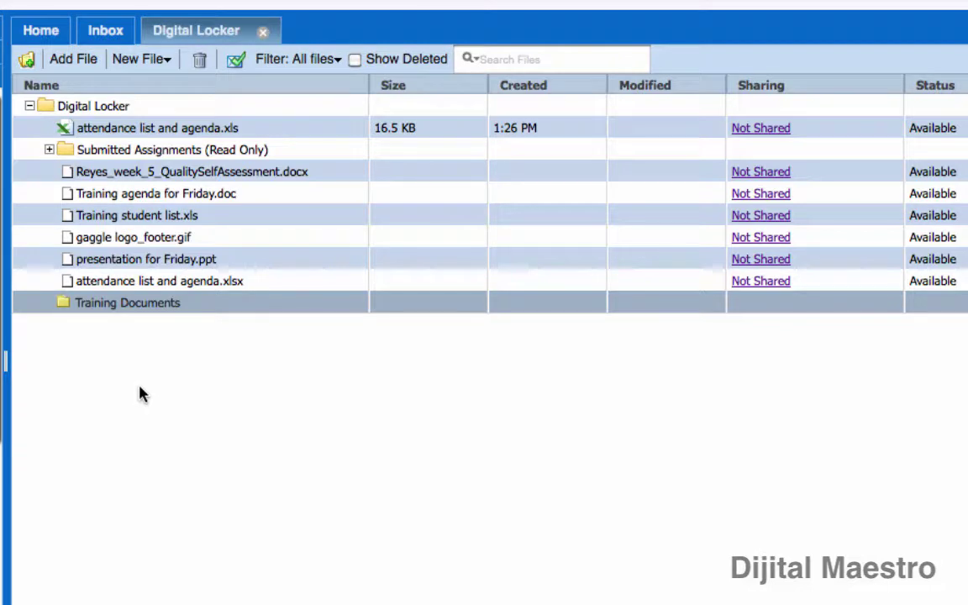
right_click(127, 310)
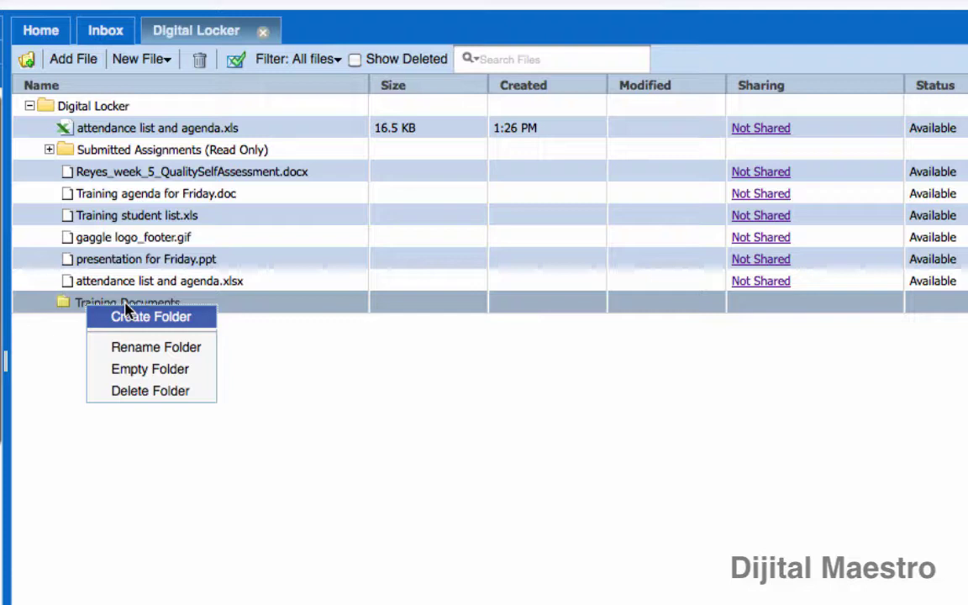
click(146, 355)
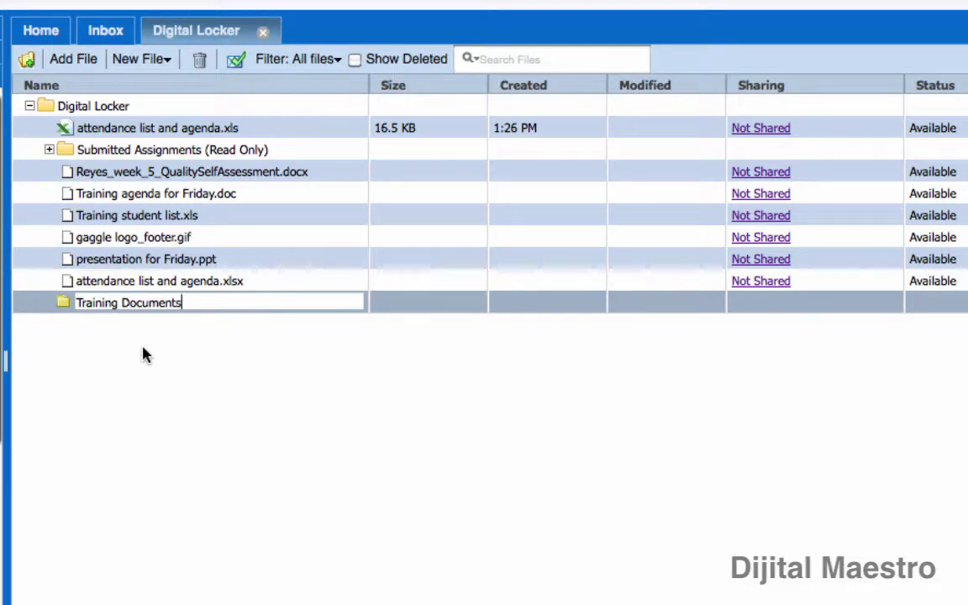
key(Return)
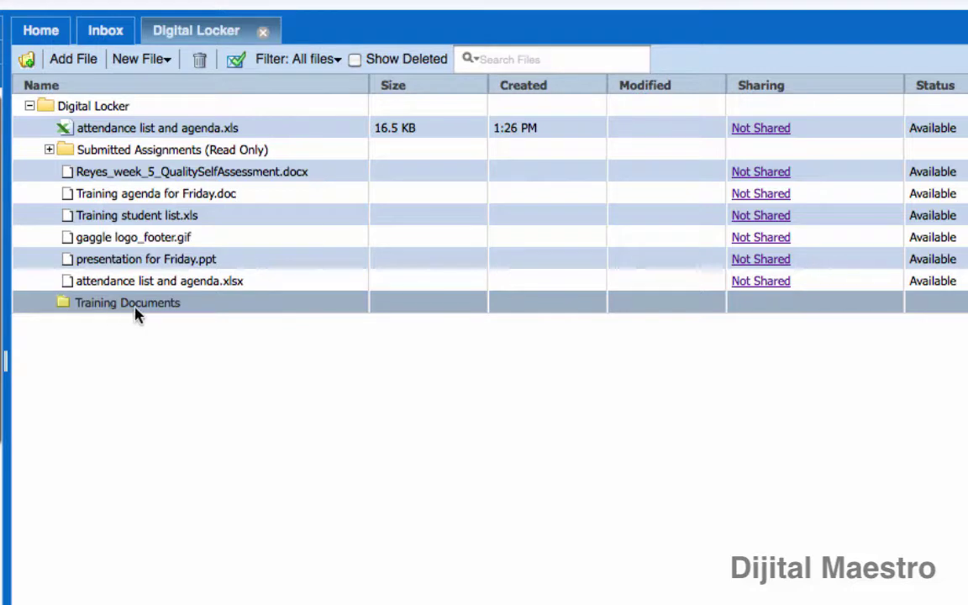
Drag presentation for Friday.ppt, then attendance list and agenda.xlsx, onto the Training Documents folder.
click(67, 261)
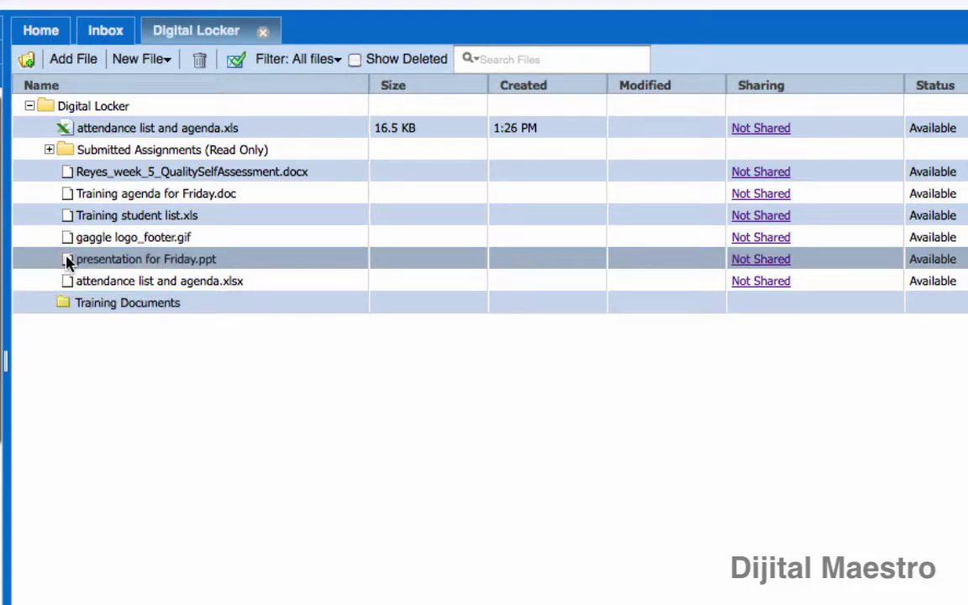
drag(67, 261, 136, 308)
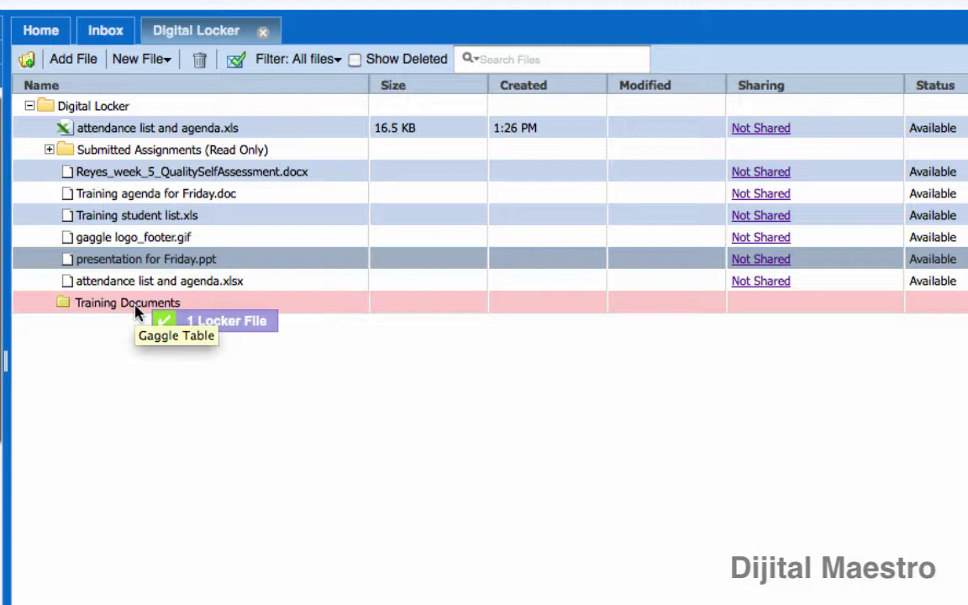
drag(135, 309, 124, 312)
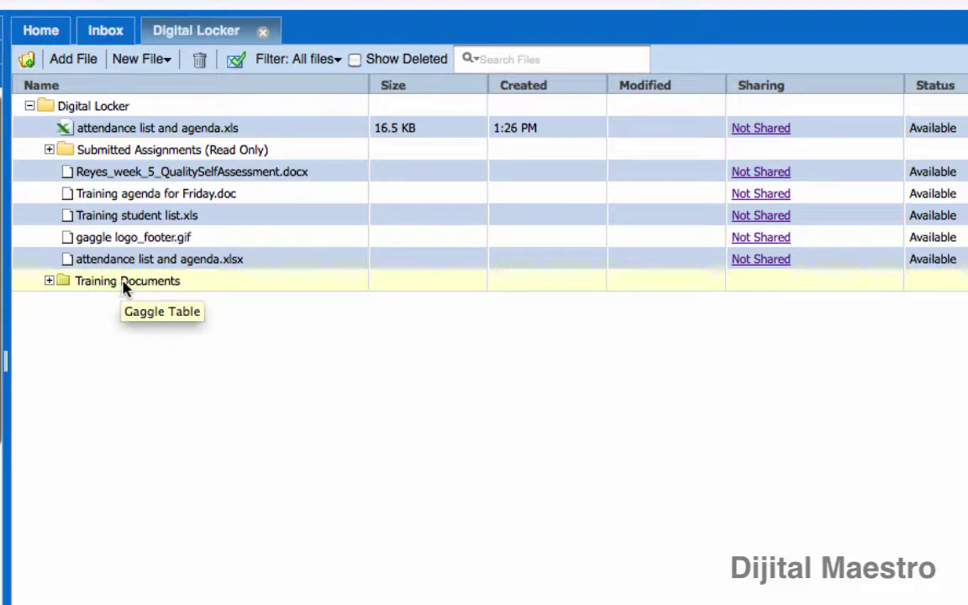
click(49, 282)
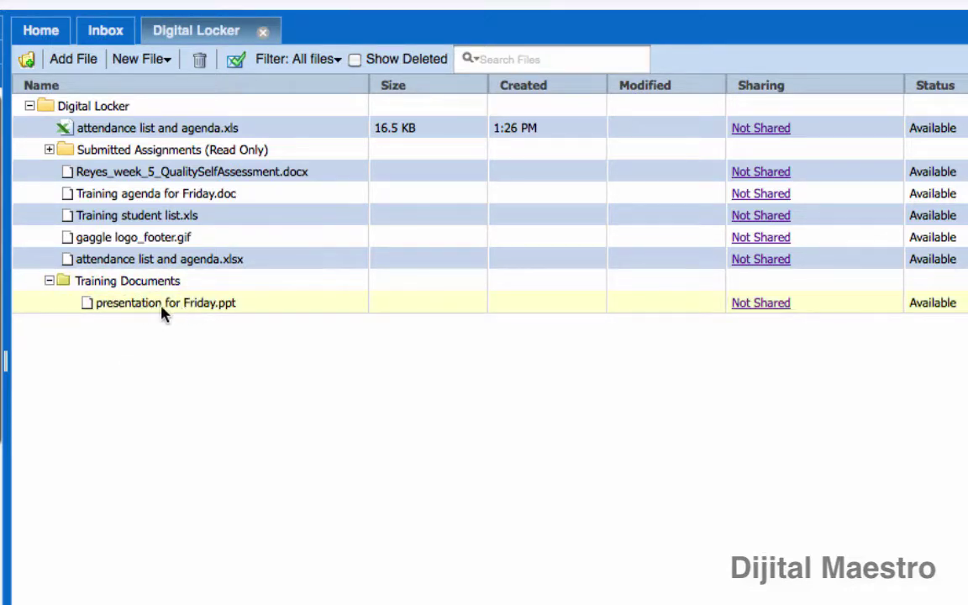
click(49, 283)
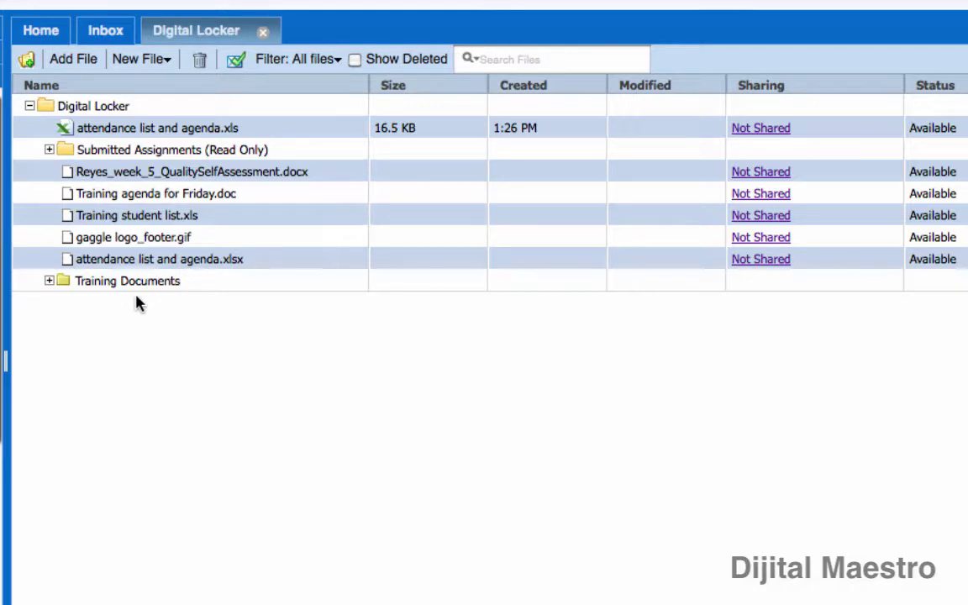
click(67, 263)
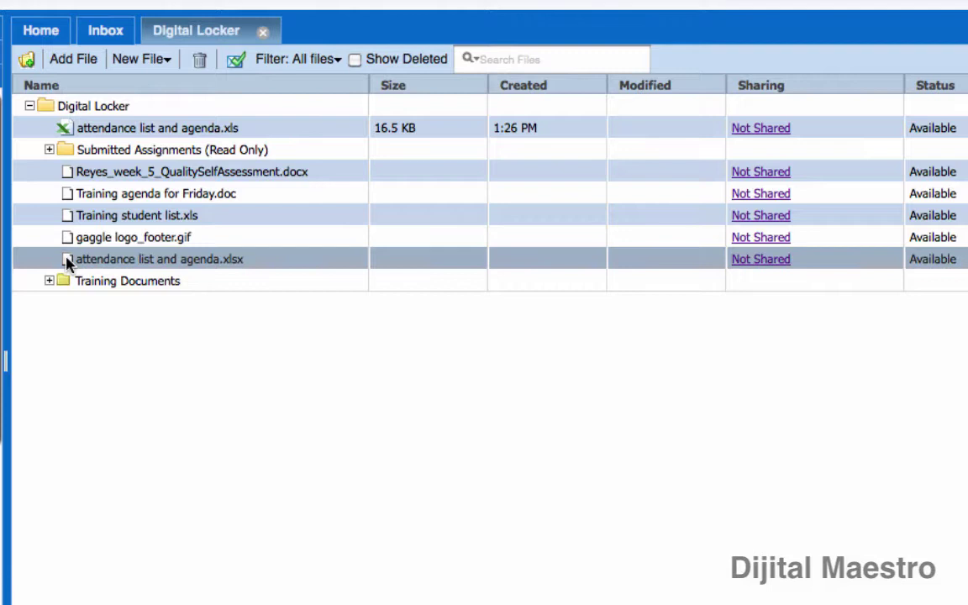
drag(67, 263, 114, 283)
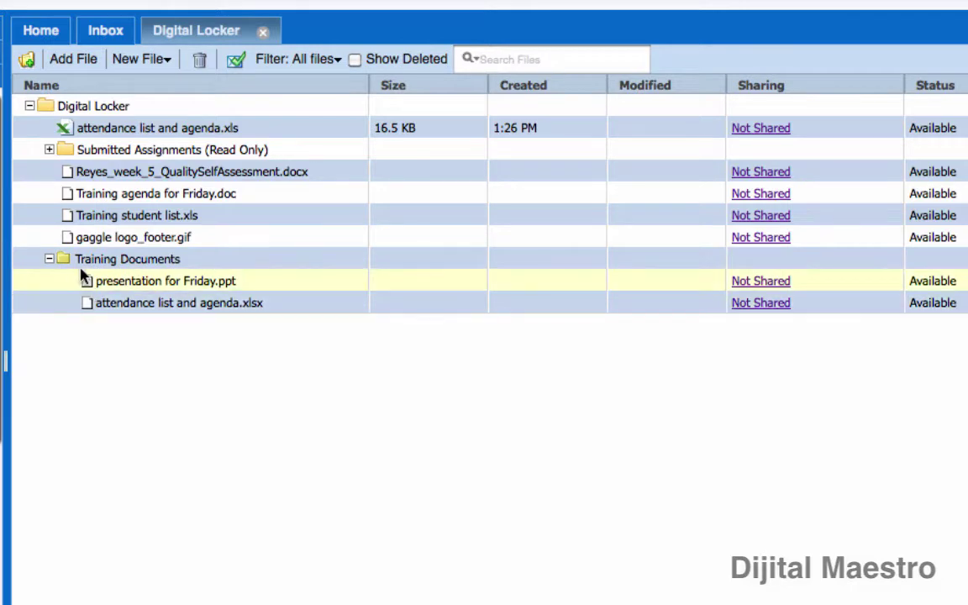
Ctrl-select the self-assessment, Training agenda for Friday.doc, Training student list.xls and gaggle logo_footer.gif, then drop them into Training Documents.
click(49, 260)
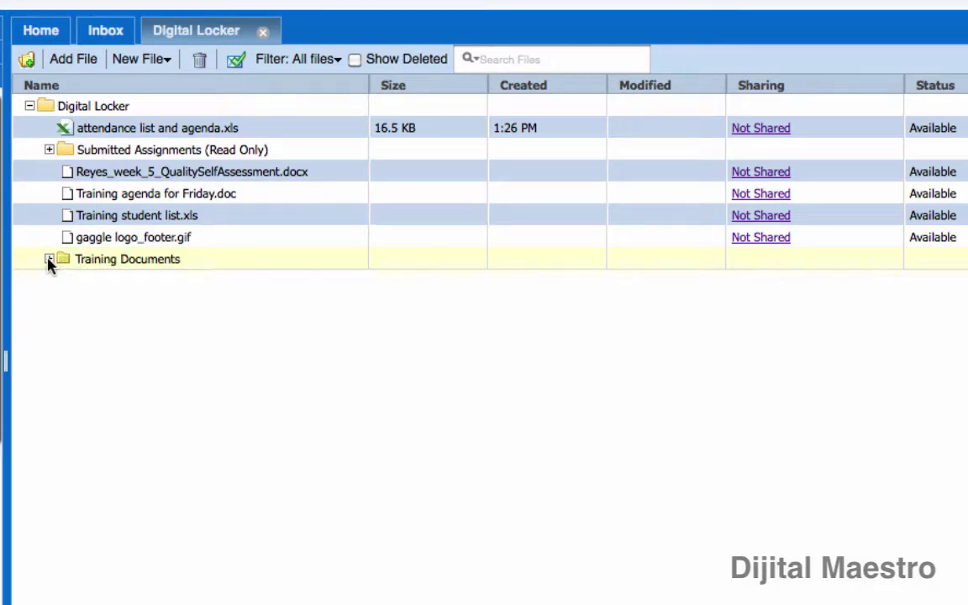
click(68, 178)
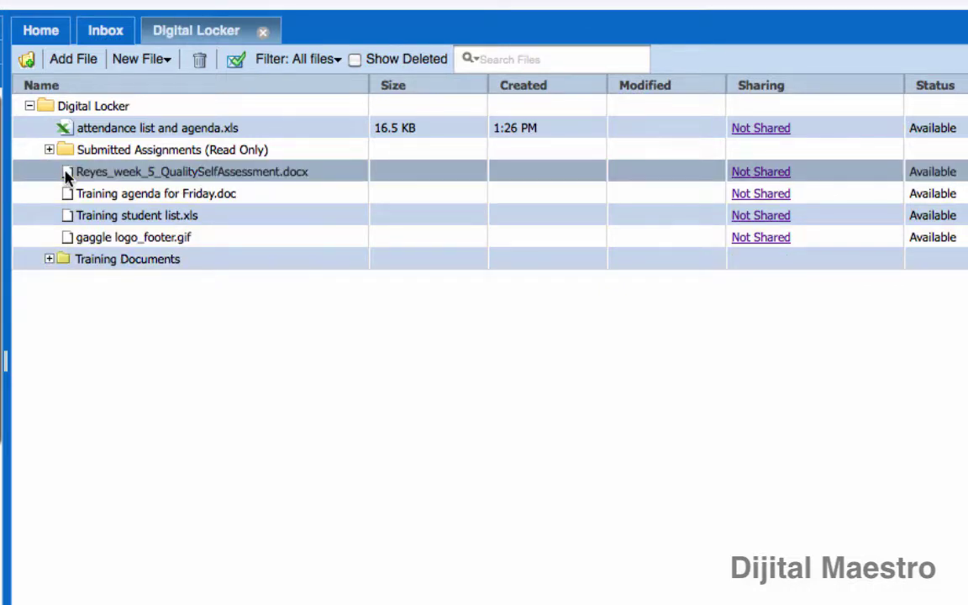
shift+click(71, 240)
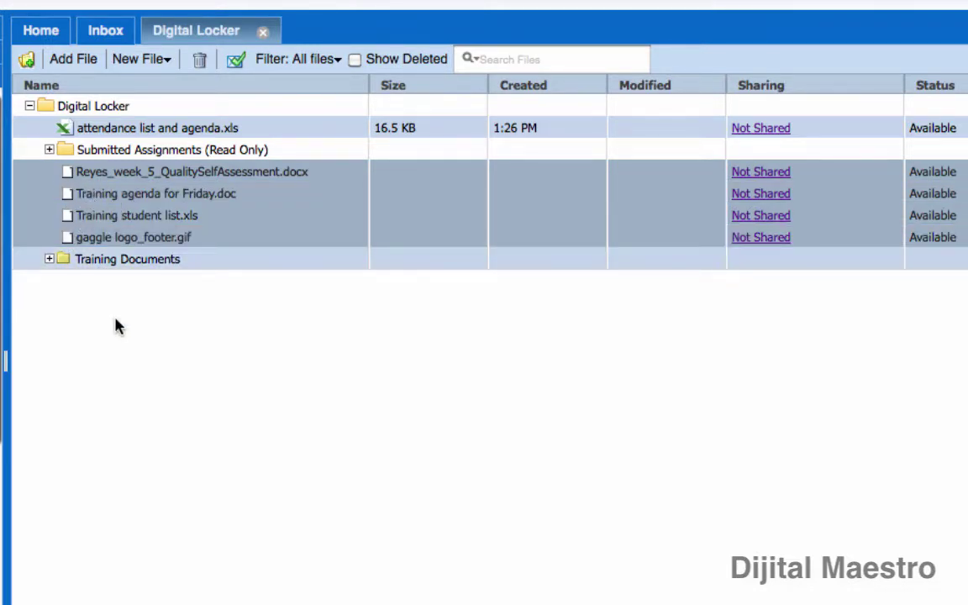
click(99, 199)
click(96, 177)
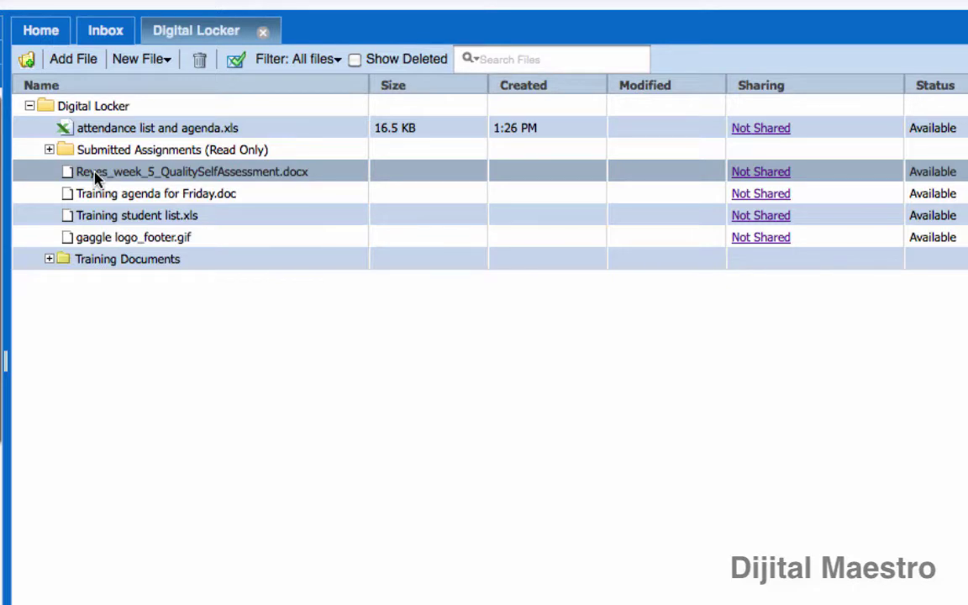
super+click(114, 217)
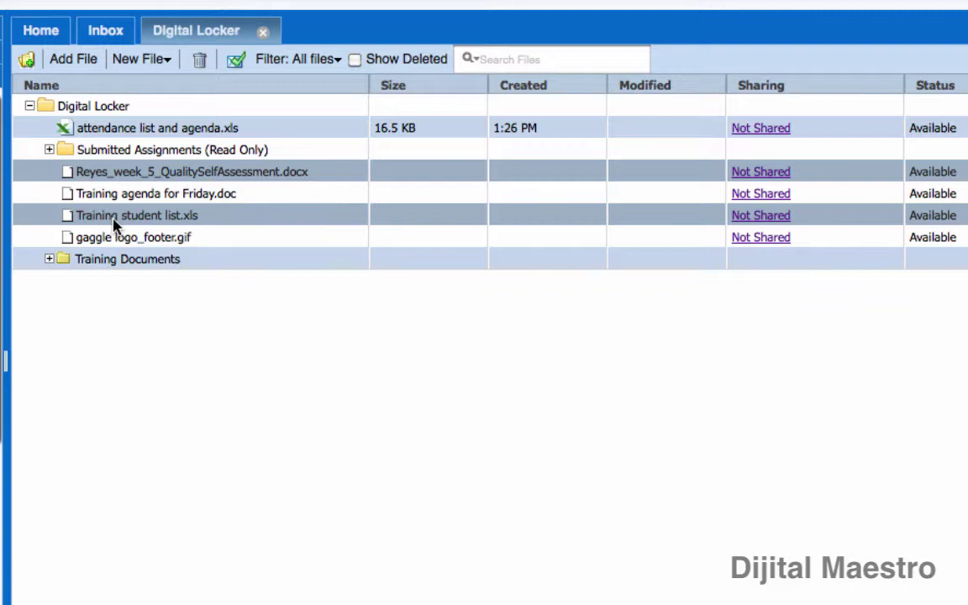
super+click(116, 237)
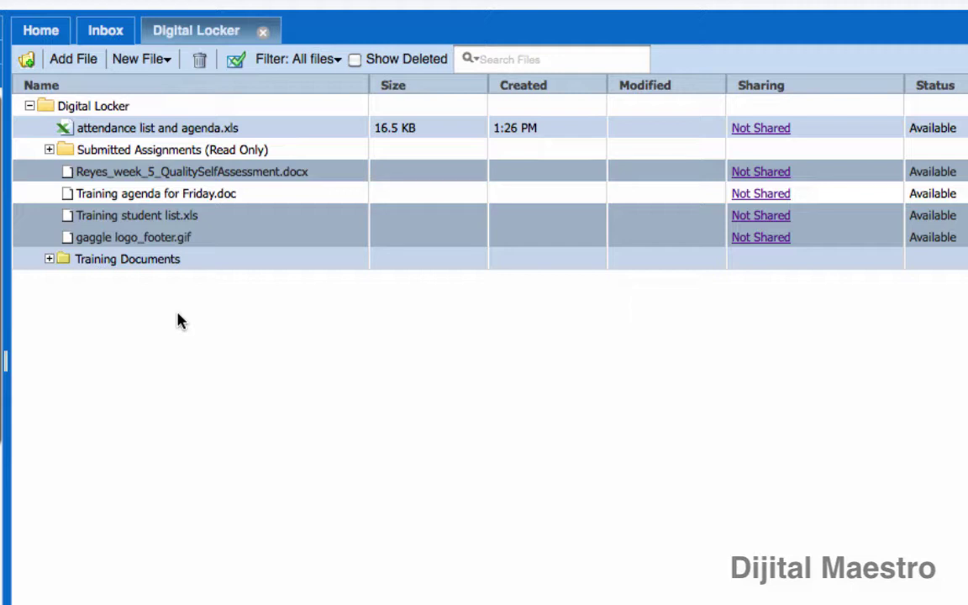
super+click(92, 192)
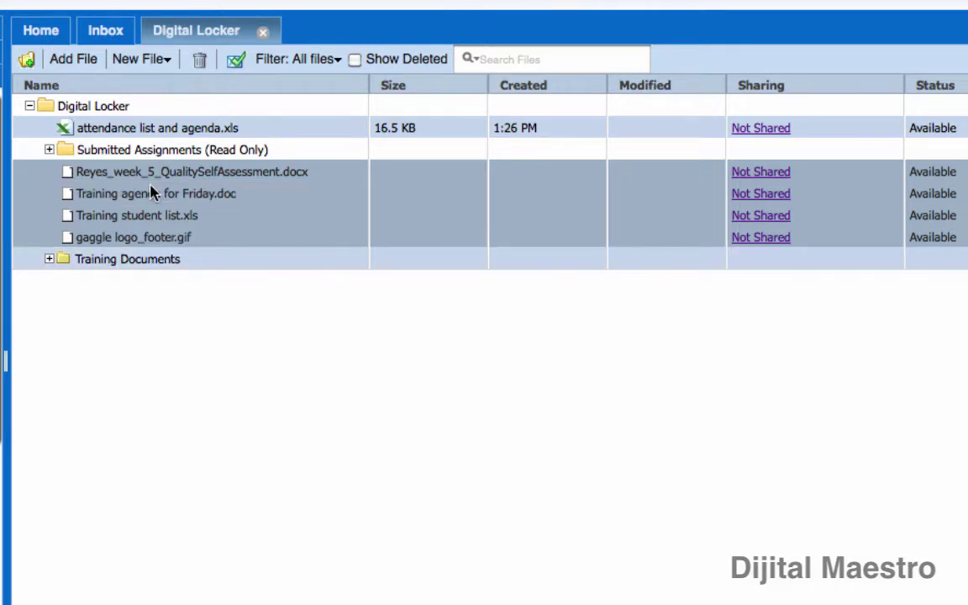
drag(67, 174, 98, 262)
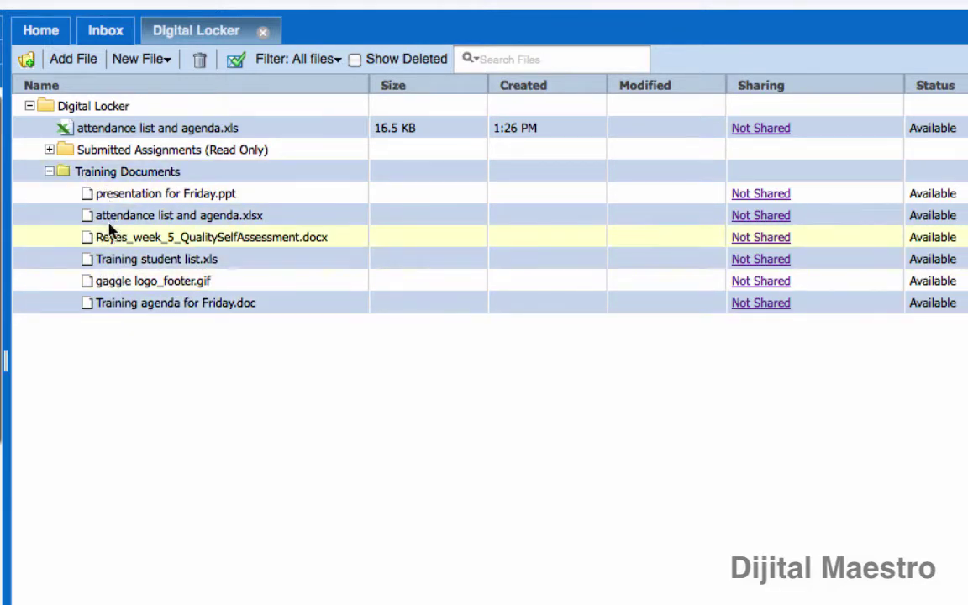
Drag the week 5 quality self-assessment .docx from Training Documents onto the Digital Locker root.
click(50, 171)
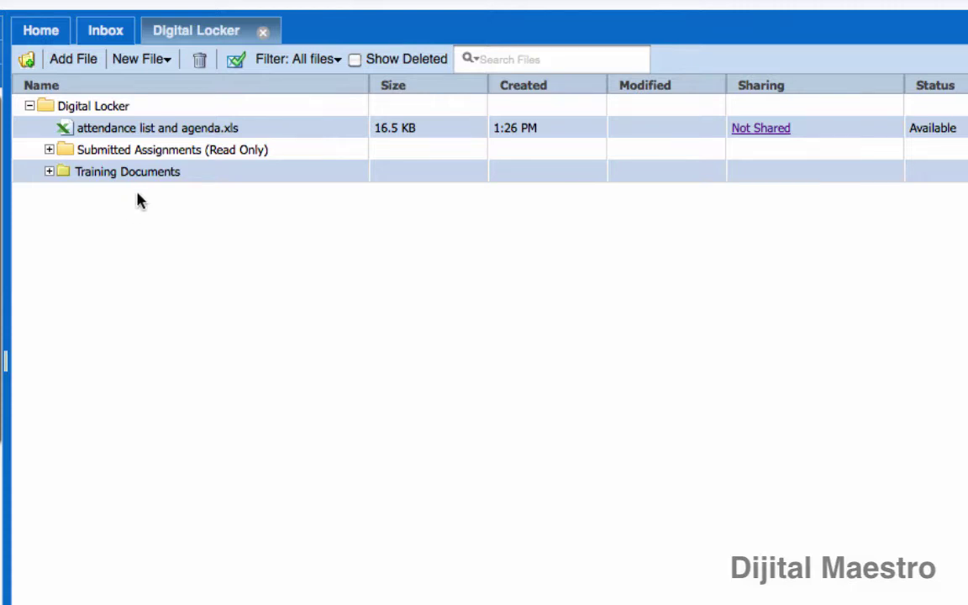
click(49, 172)
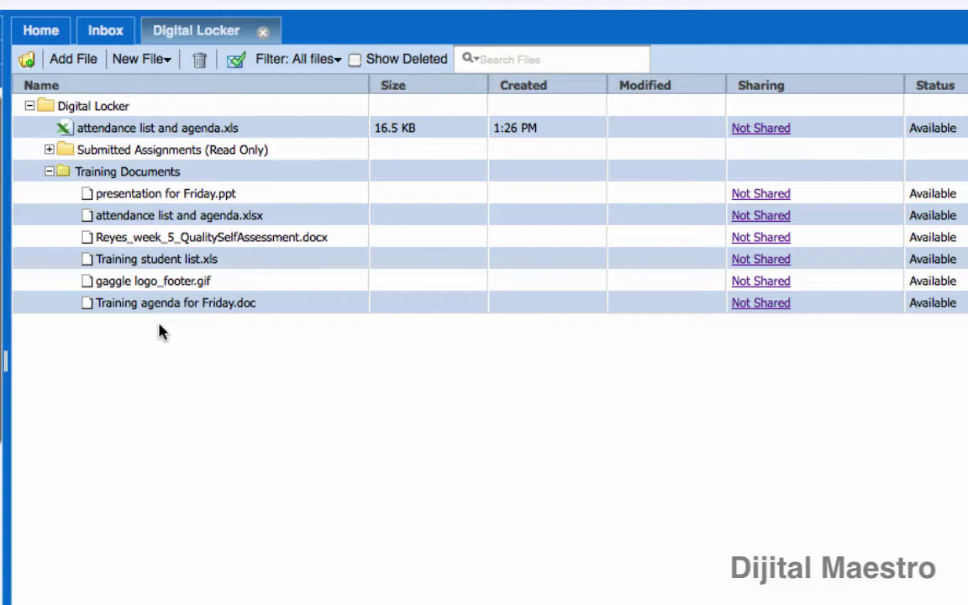
click(89, 240)
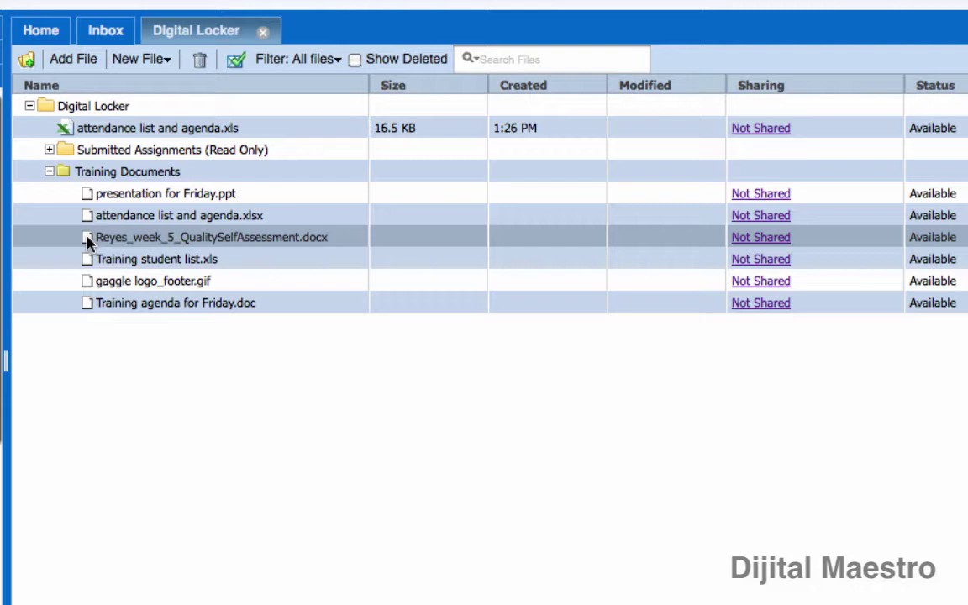
drag(88, 241, 145, 113)
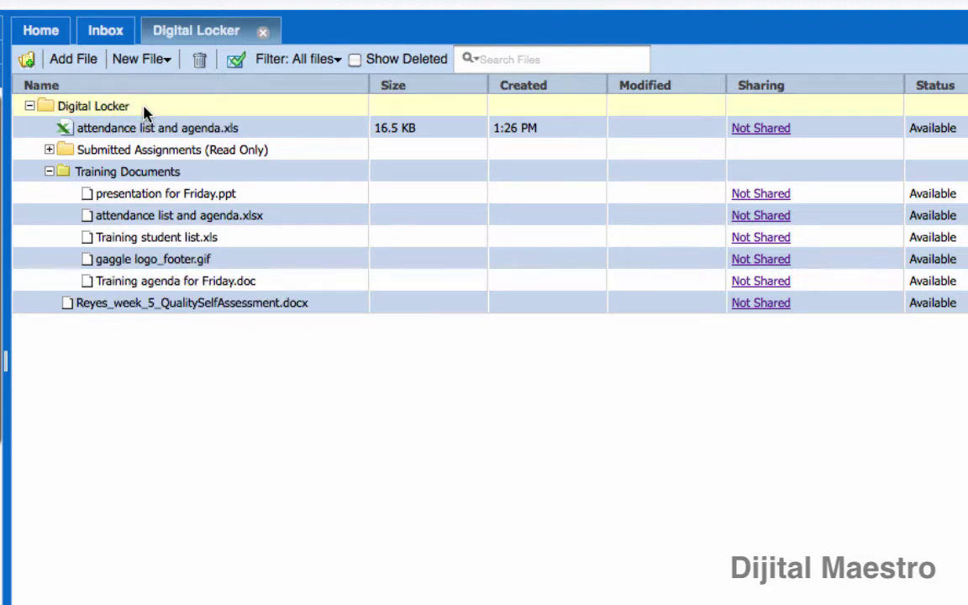
Drag gaggle logo_footer.gif from Training Documents to the locker root, then collapse the folder.
click(50, 172)
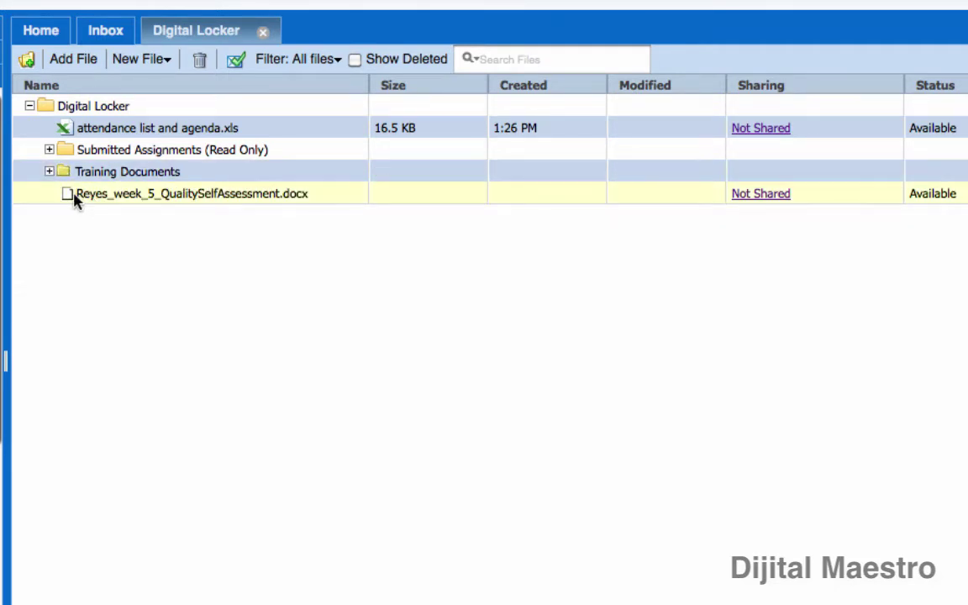
click(49, 171)
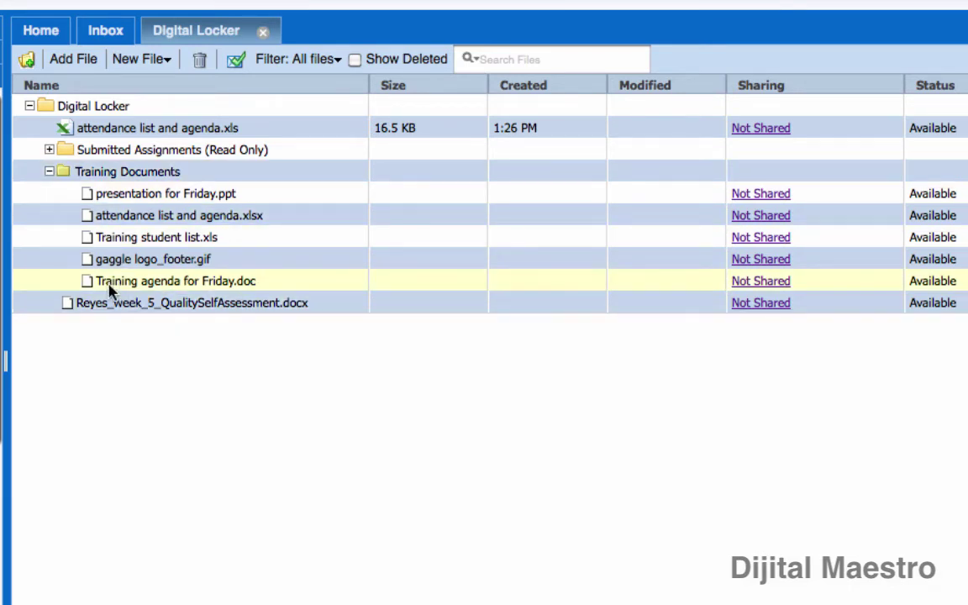
click(90, 262)
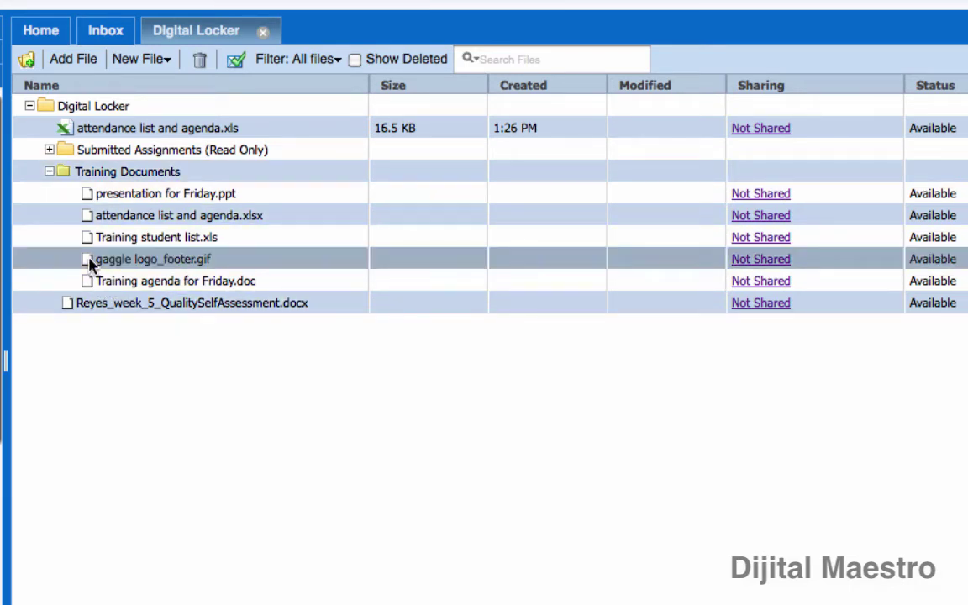
drag(90, 262, 76, 108)
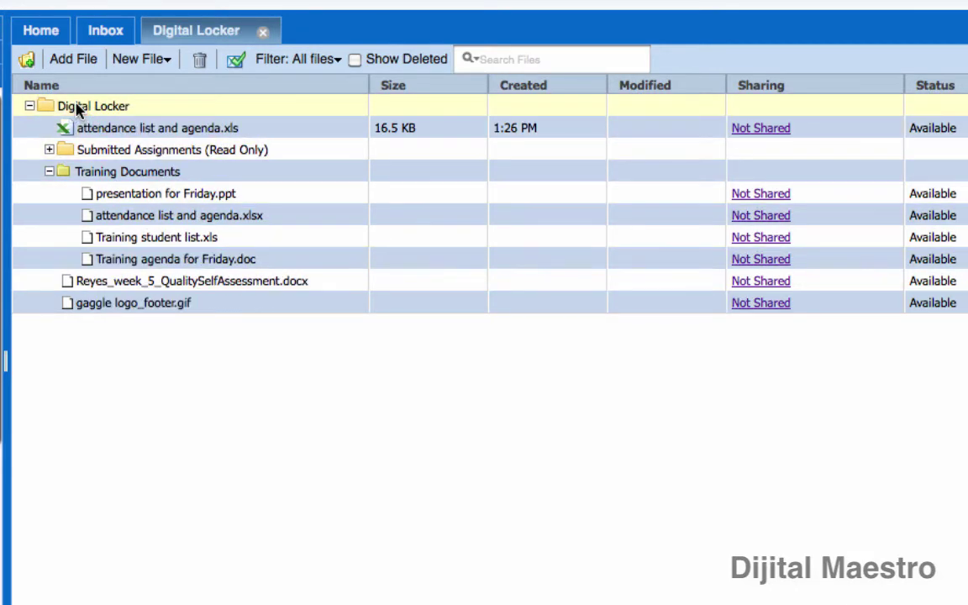
click(49, 172)
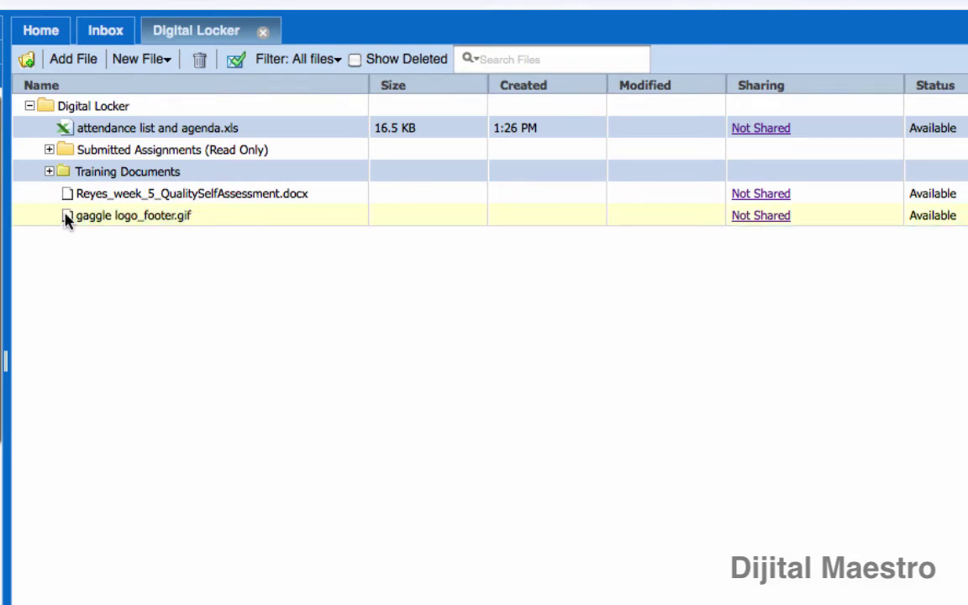